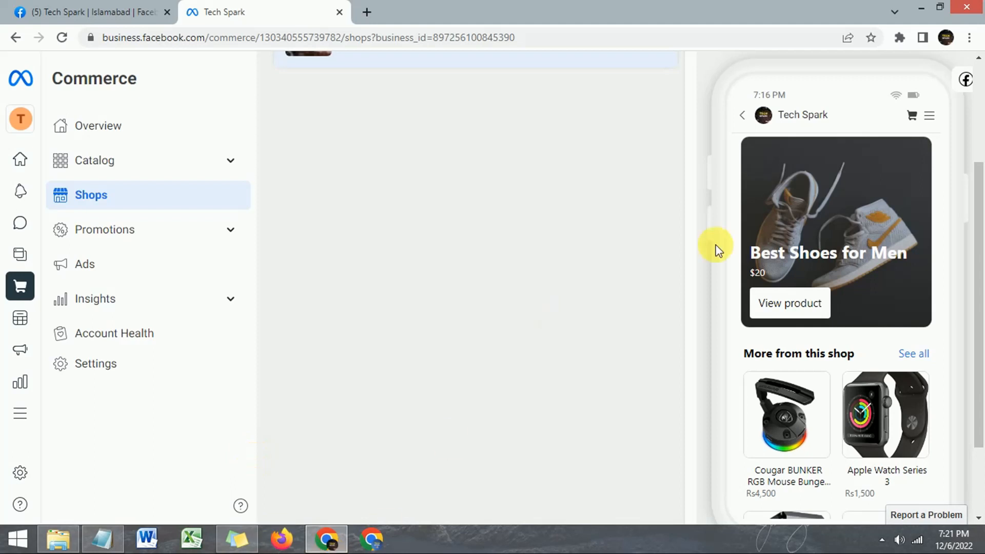
Scroll the Shops page back to the top to show the Tech Spark shop table and Preview panel.
{"action": "left_click_drag", "start_coordinate": [980, 219], "coordinate": [981, 199]}
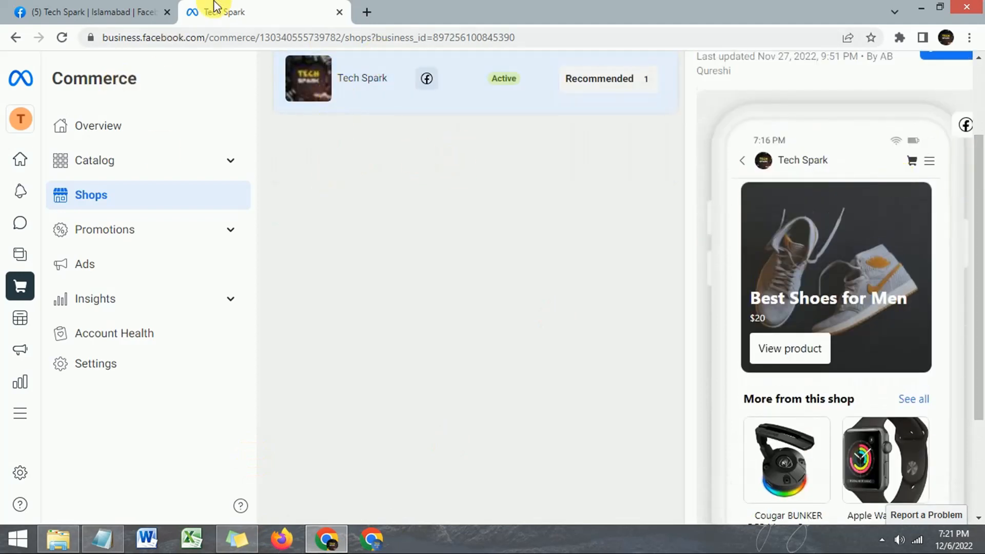
From the Tech Spark Facebook page, reach the Commerce Overview through Meta Business Suite.
{"action": "left_click", "coordinate": [131, 10]}
{"action": "scroll", "coordinate": [979, 91], "scroll_direction": "up", "scroll_amount": 3}
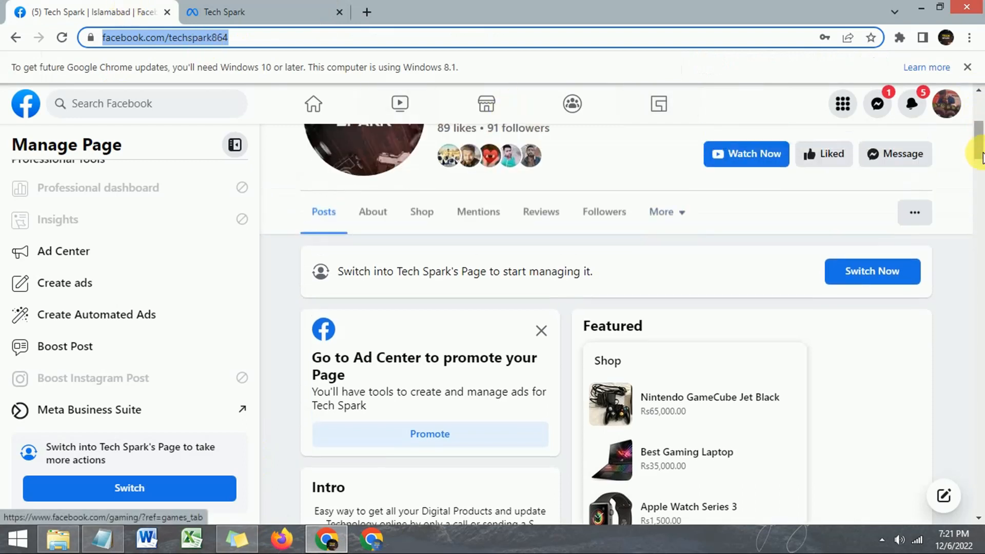
{"action": "scroll", "coordinate": [979, 134], "scroll_direction": "up", "scroll_amount": 3}
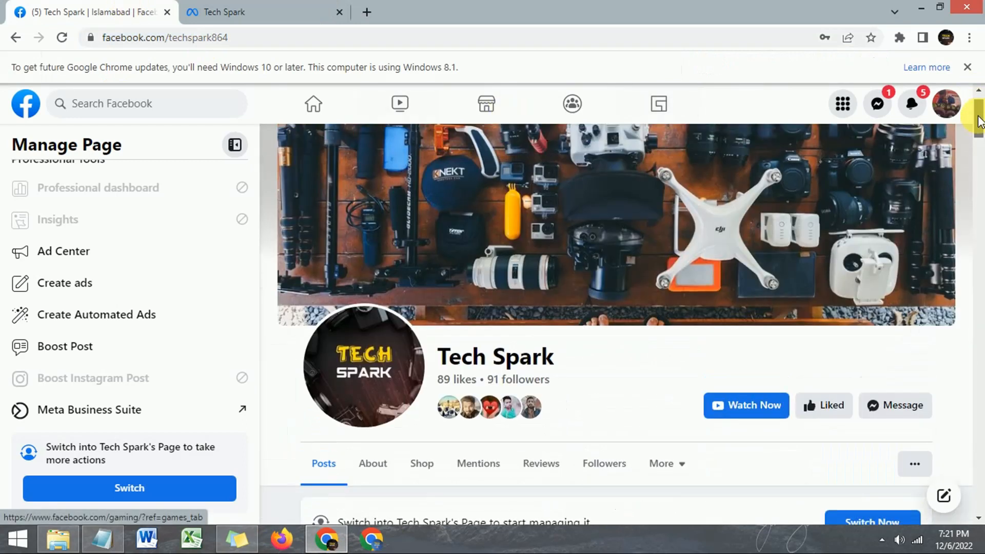
{"action": "scroll", "coordinate": [979, 132], "scroll_direction": "down", "scroll_amount": 5}
{"action": "scroll", "coordinate": [979, 129], "scroll_direction": "up", "scroll_amount": 3}
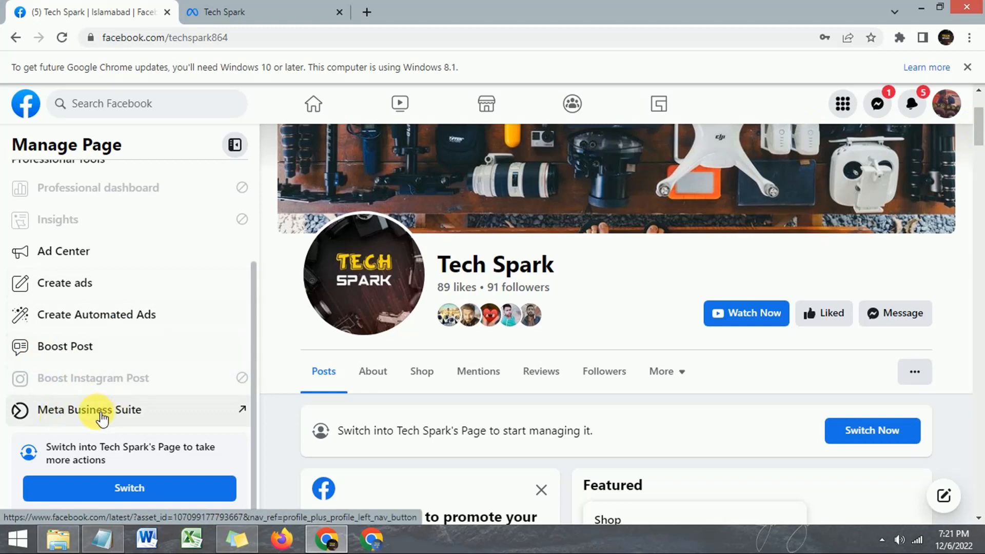
{"action": "left_click", "coordinate": [214, 418]}
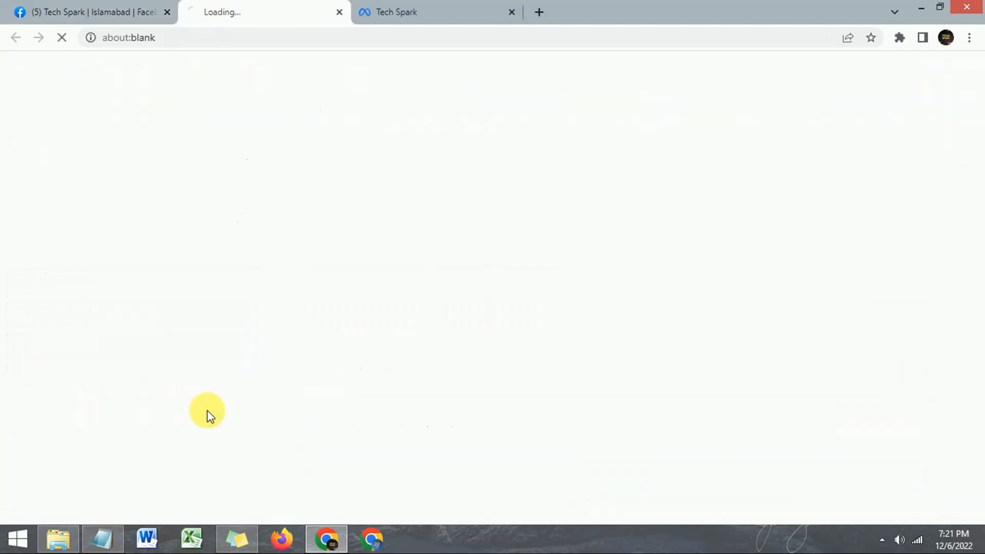
{"action": "left_click", "coordinate": [508, 14]}
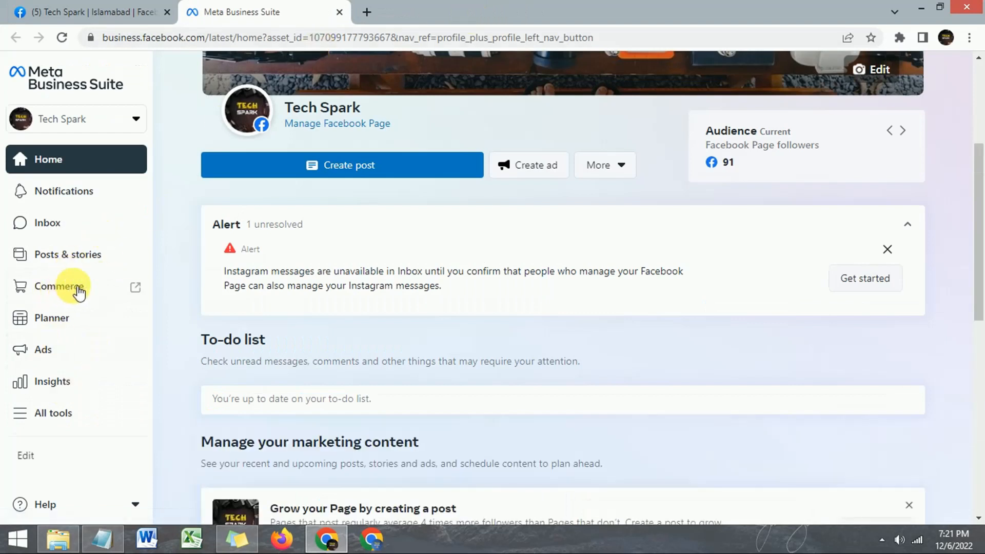
{"action": "left_click", "coordinate": [89, 294]}
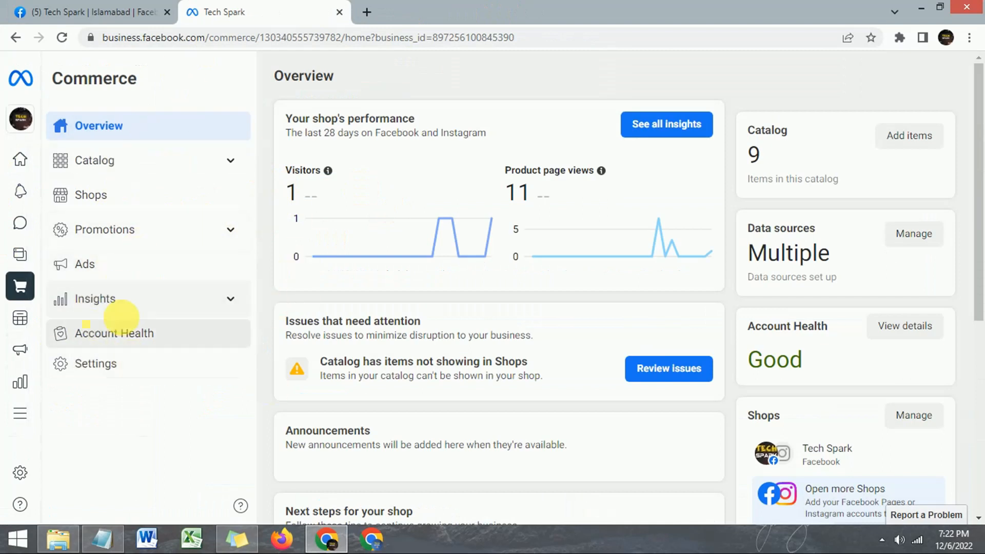
Go to Settings > Permissions and start adding a new person to the account.
{"action": "left_click", "coordinate": [105, 369]}
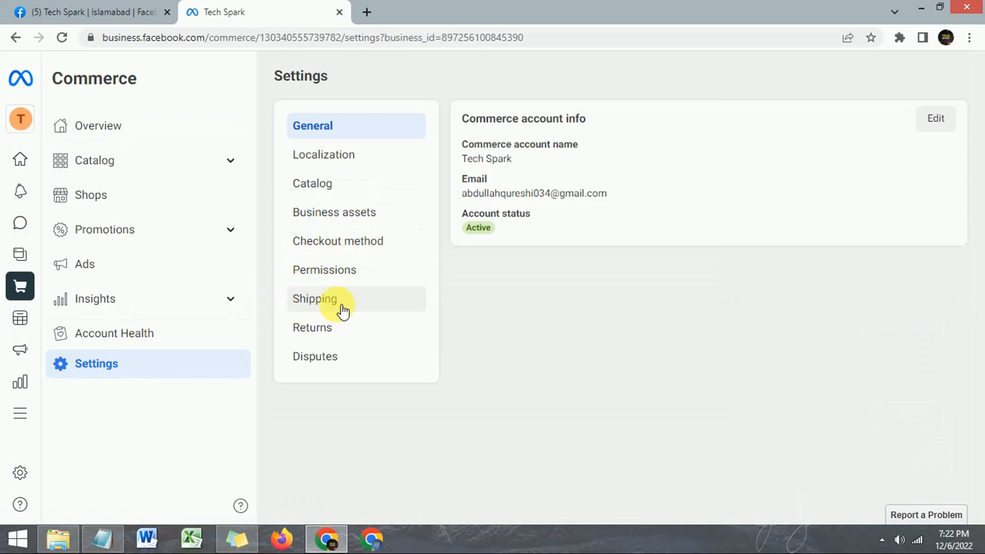
{"action": "left_click", "coordinate": [331, 271]}
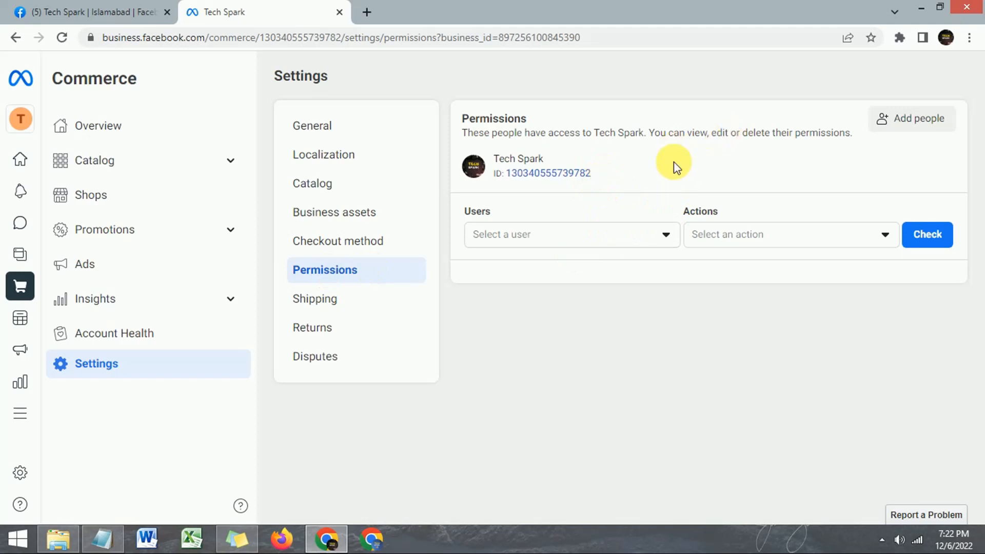
{"action": "left_click", "coordinate": [891, 129]}
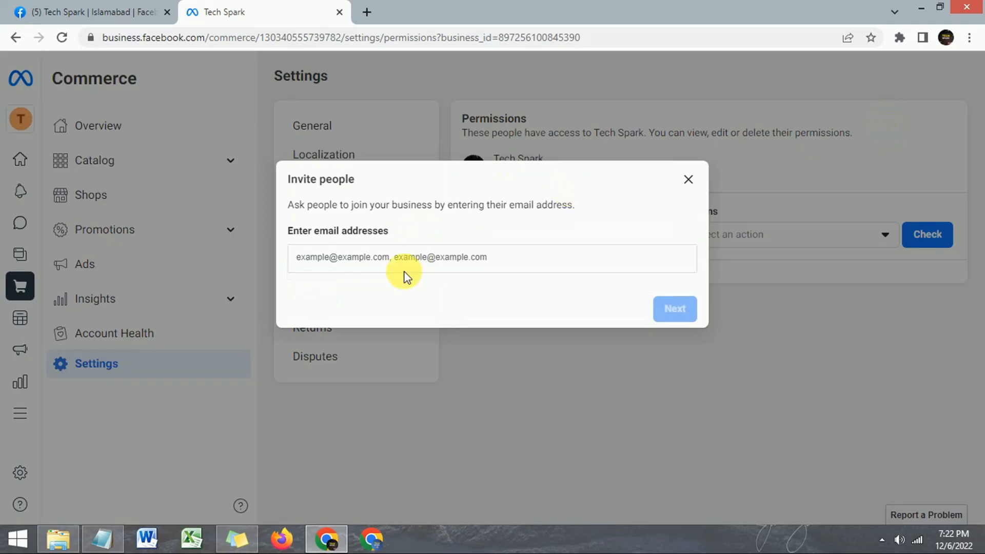
Enter the invitee's e-mail address, accept the suggestion, and continue to Set permissions.
{"action": "left_click", "coordinate": [409, 259]}
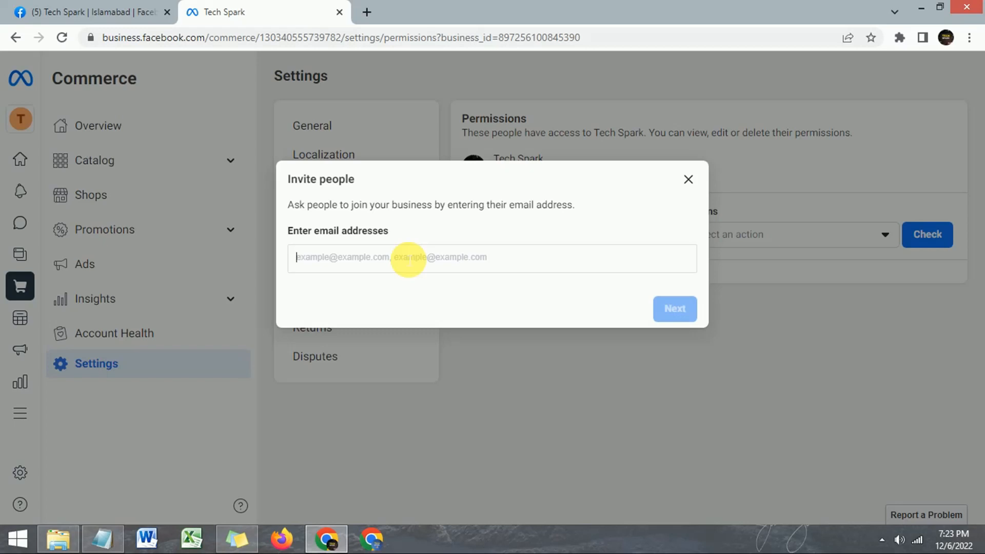
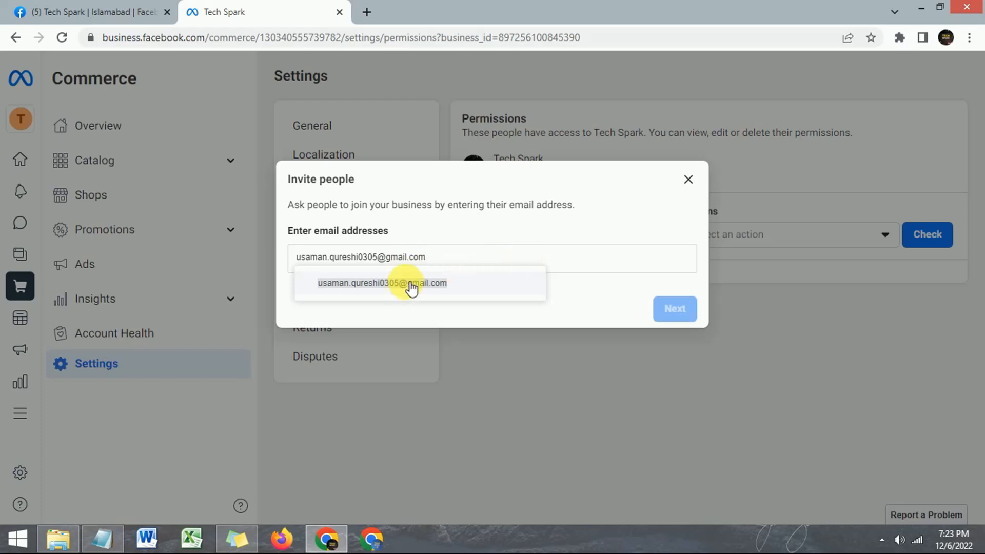
{"action": "left_click", "coordinate": [390, 287]}
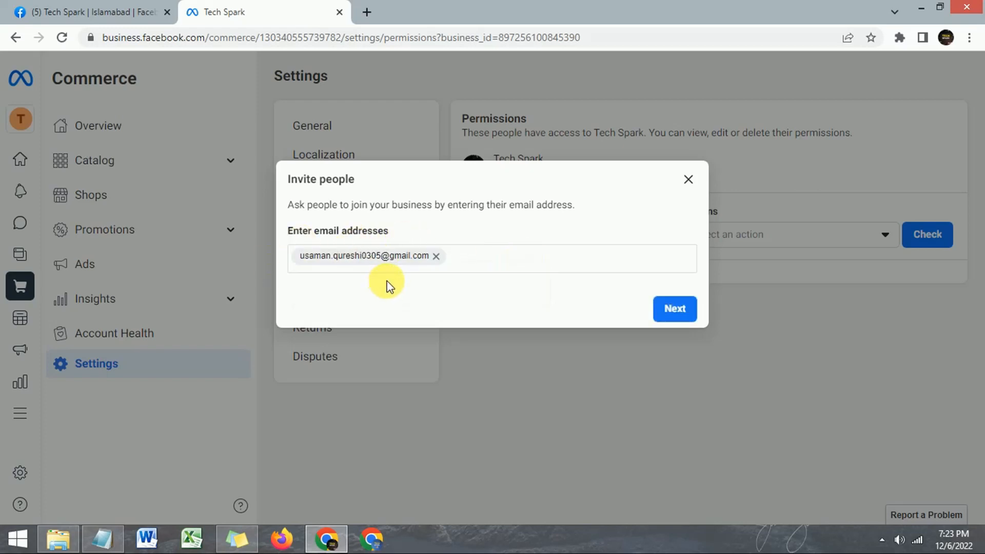
{"action": "left_click", "coordinate": [675, 310]}
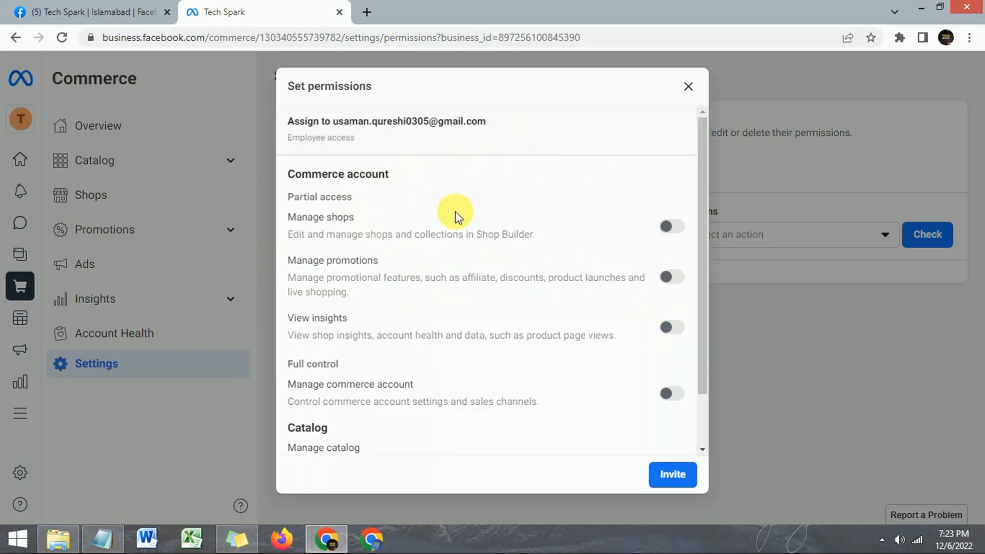
Switch the Manage shops permission on for the invitee, leaving all others off.
{"action": "left_click_drag", "start_coordinate": [704, 143], "coordinate": [715, 223]}
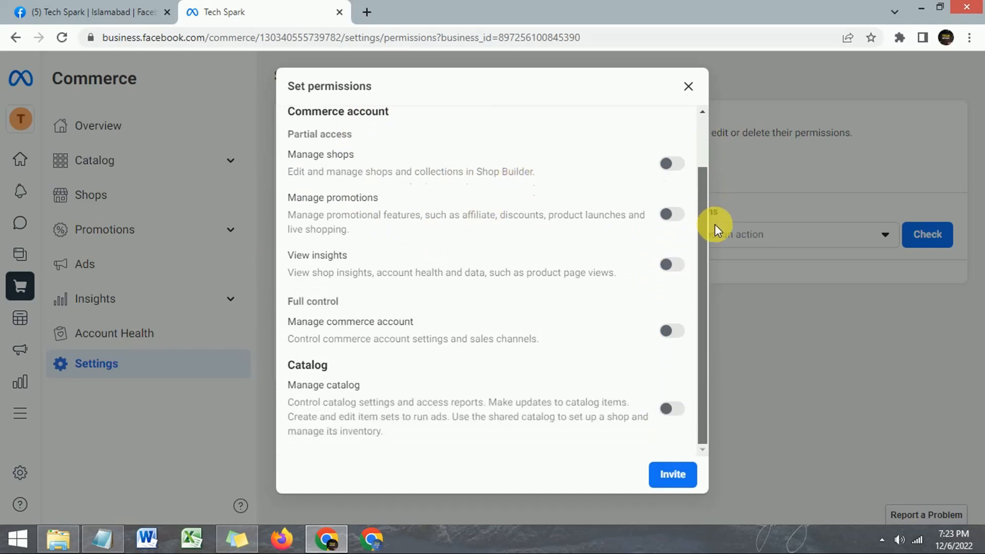
{"action": "left_click_drag", "start_coordinate": [702, 178], "coordinate": [706, 135]}
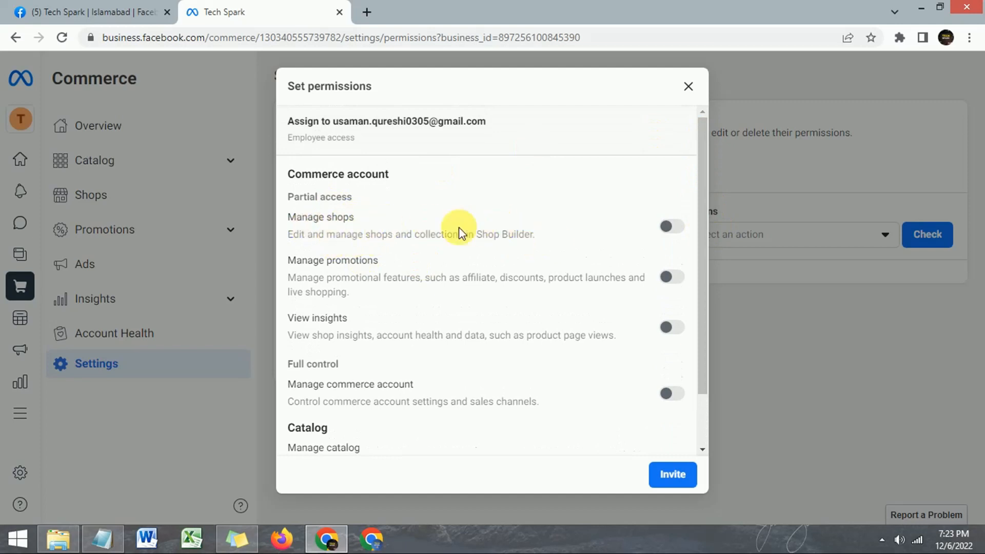
{"action": "left_click", "coordinate": [675, 227]}
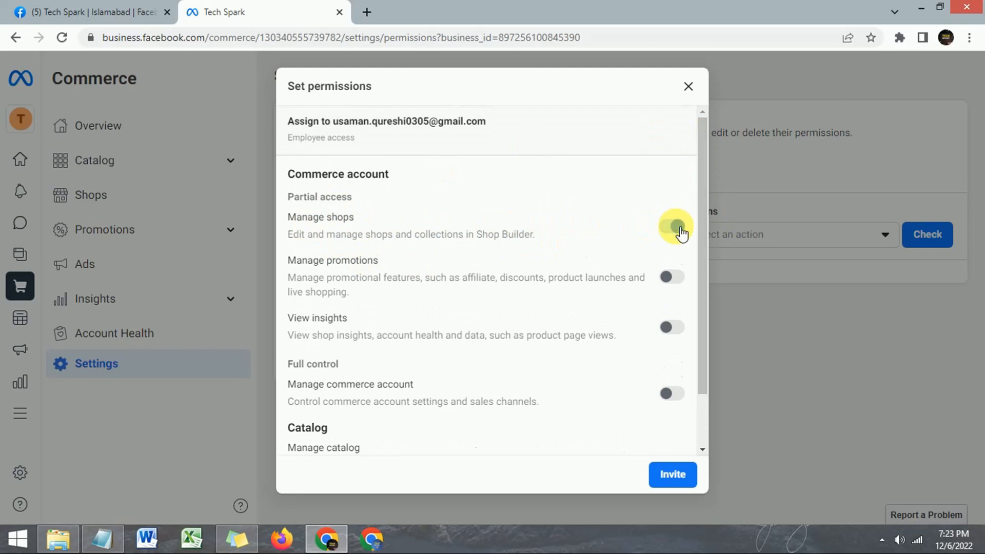
{"action": "left_click", "coordinate": [679, 228]}
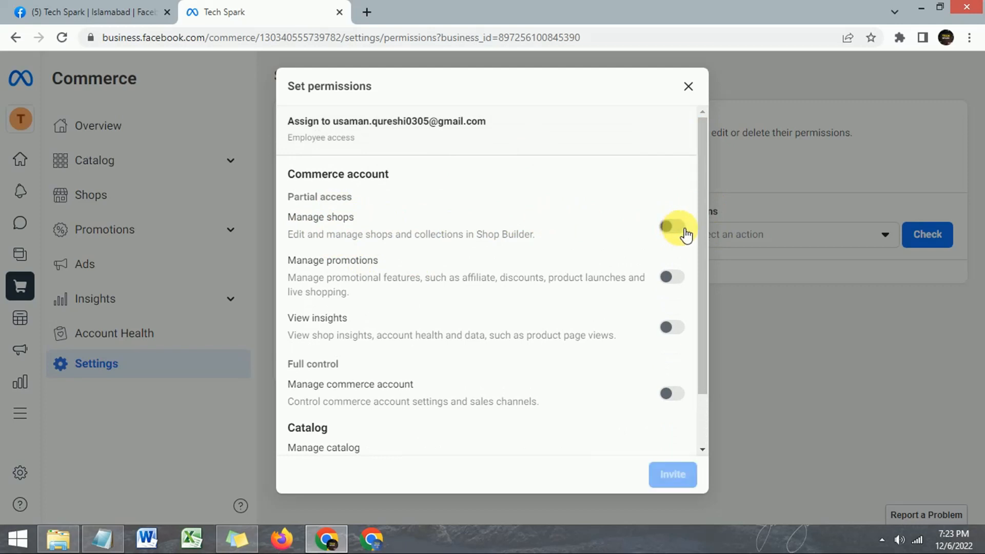
{"action": "left_click", "coordinate": [682, 228]}
{"action": "left_click", "coordinate": [682, 228]}
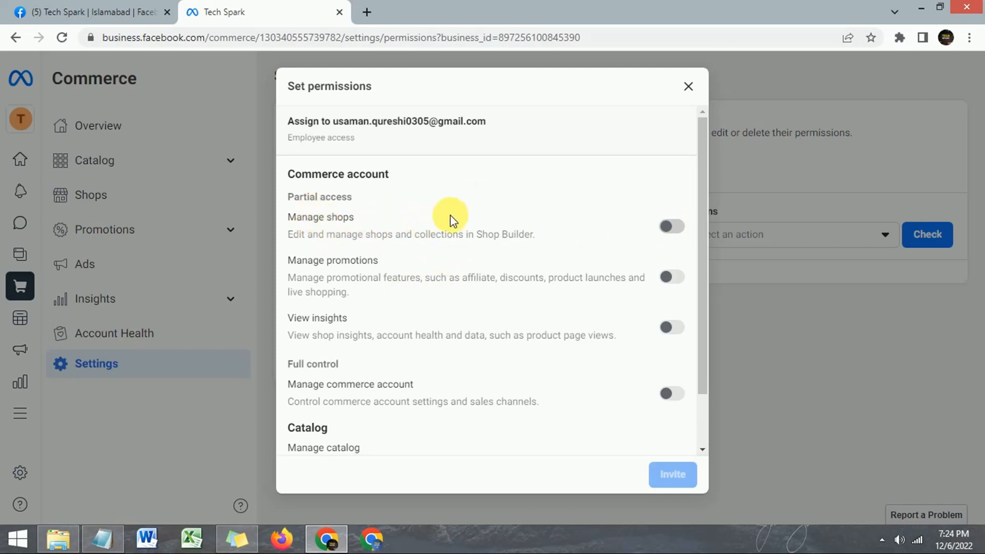
{"action": "left_click", "coordinate": [679, 236]}
{"action": "left_click_drag", "start_coordinate": [702, 221], "coordinate": [704, 332]}
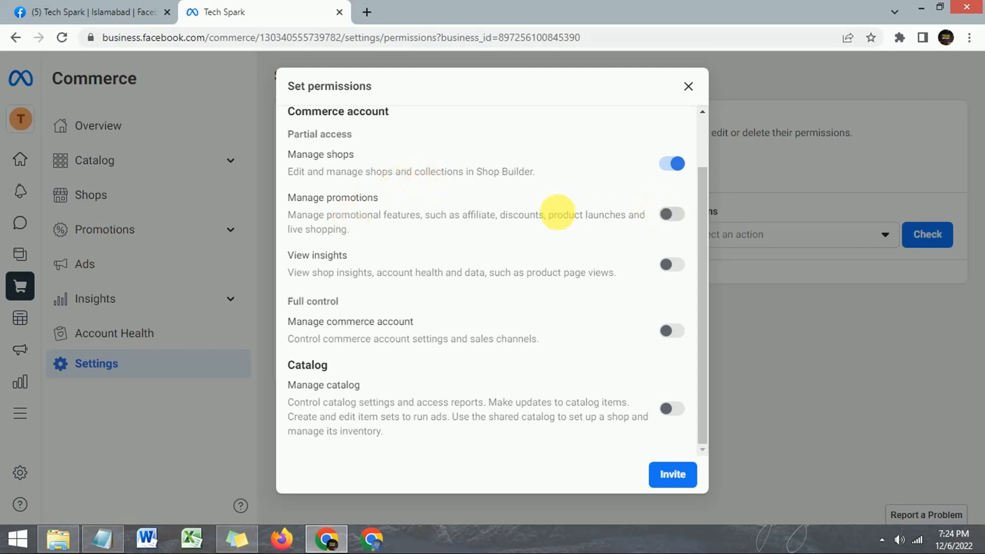
Try the Manage promotions toggle, then turn Manage shops back off.
{"action": "left_click", "coordinate": [679, 218]}
{"action": "left_click", "coordinate": [678, 218]}
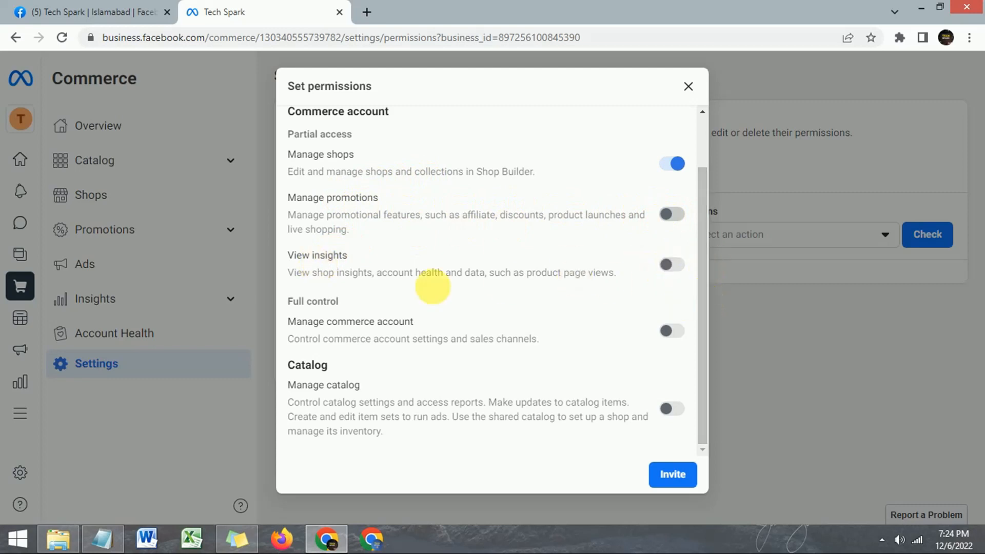
{"action": "left_click", "coordinate": [671, 164]}
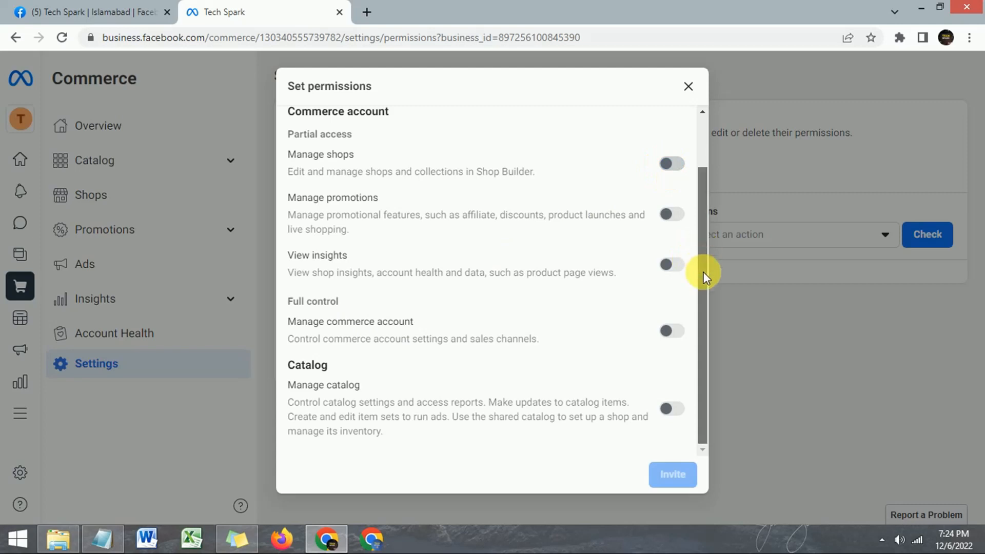
{"action": "left_click_drag", "start_coordinate": [287, 302], "coordinate": [450, 322]}
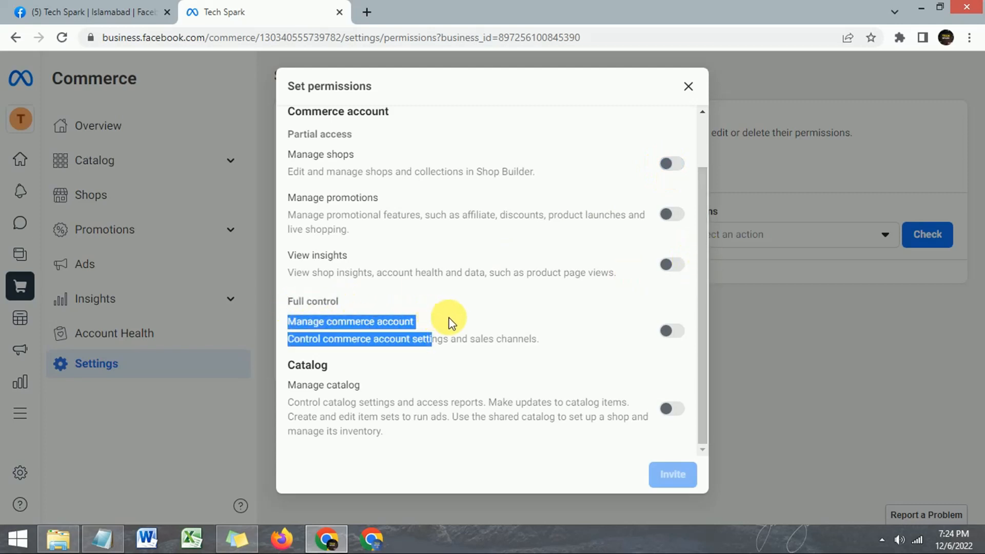
{"action": "left_click", "coordinate": [450, 322]}
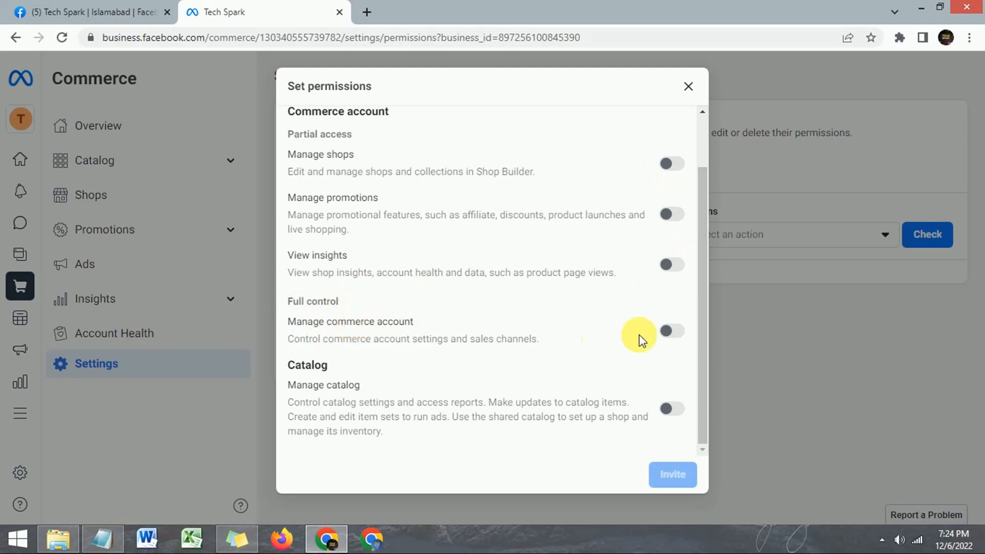
Turn on Manage commerce account (Full control) and leave Manage catalog off.
{"action": "left_click", "coordinate": [678, 334]}
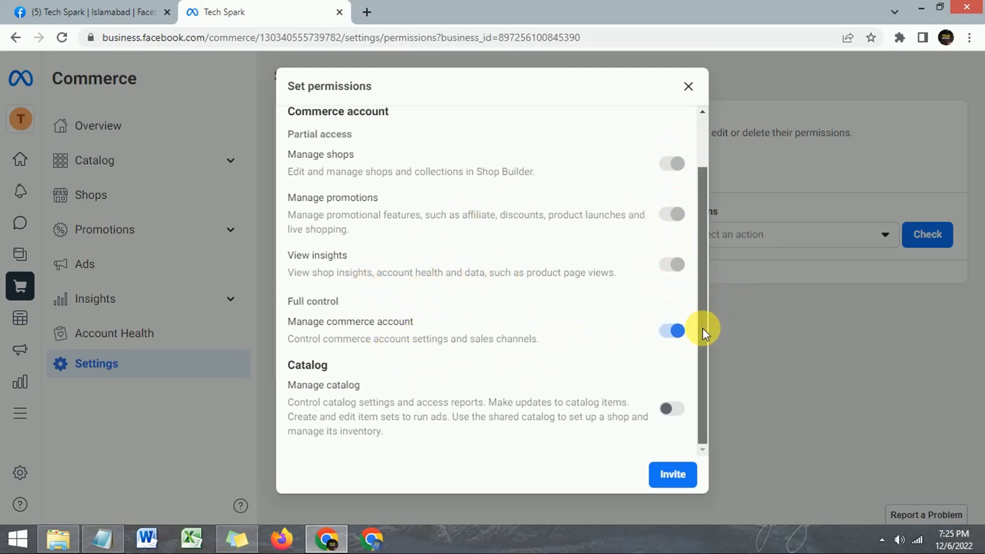
{"action": "left_click", "coordinate": [672, 331]}
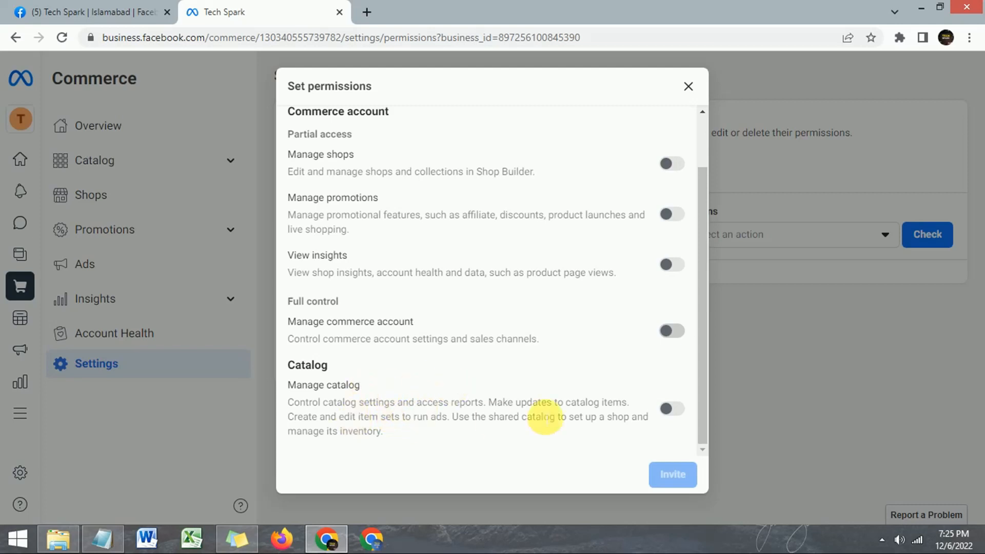
{"action": "left_click", "coordinate": [676, 411]}
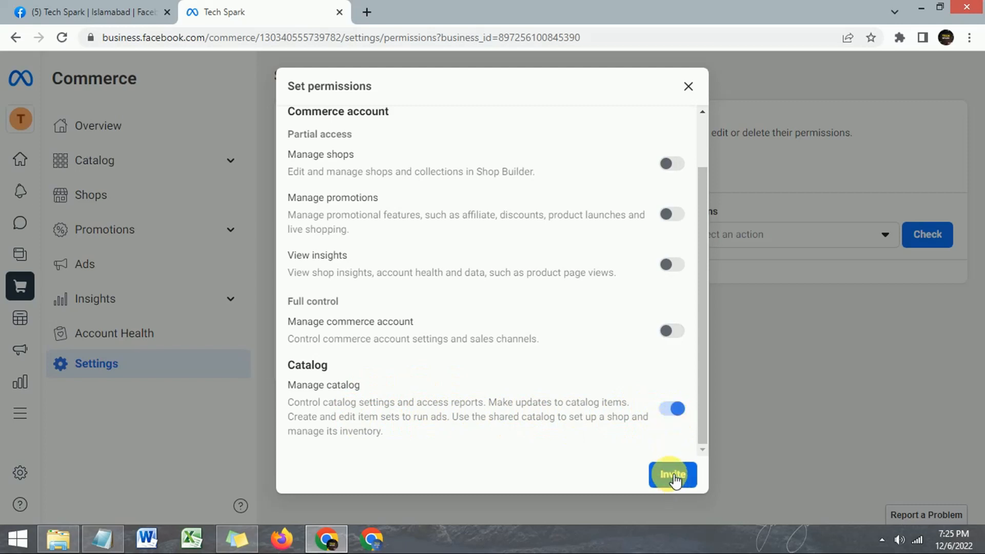
{"action": "left_click", "coordinate": [674, 413]}
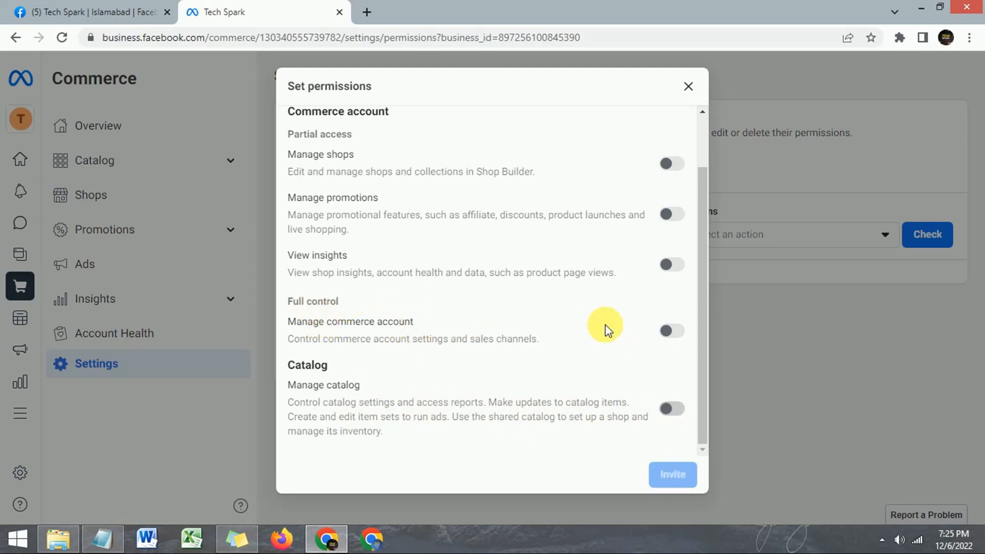
{"action": "left_click", "coordinate": [673, 331]}
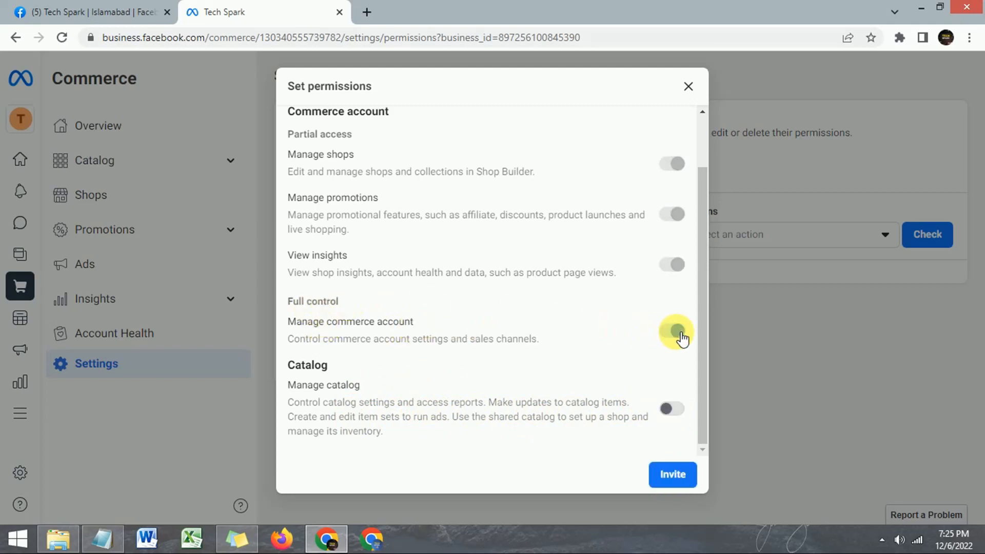
Send the invitation and dismiss the Invitation sent confirmation.
{"action": "left_click", "coordinate": [669, 476]}
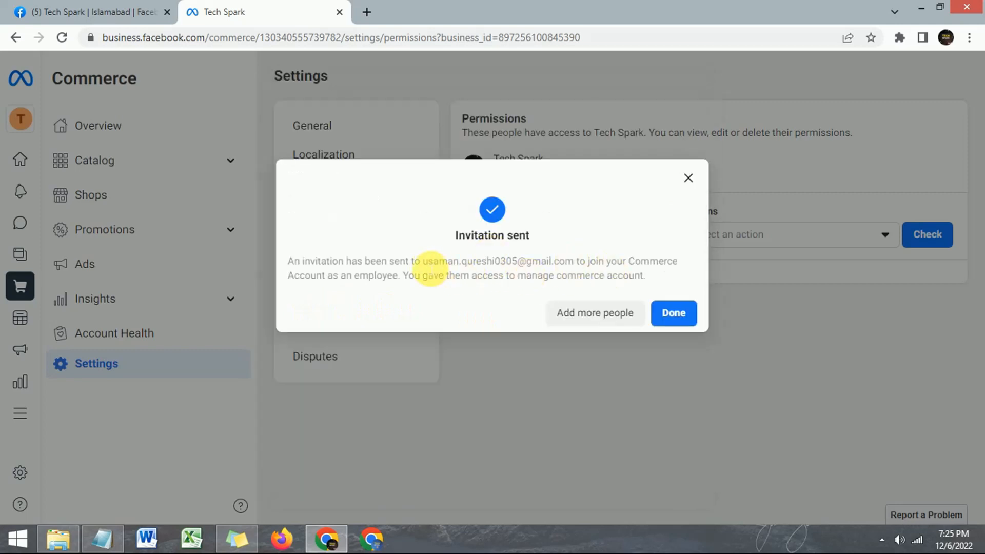
{"action": "left_click_drag", "start_coordinate": [423, 263], "coordinate": [570, 264]}
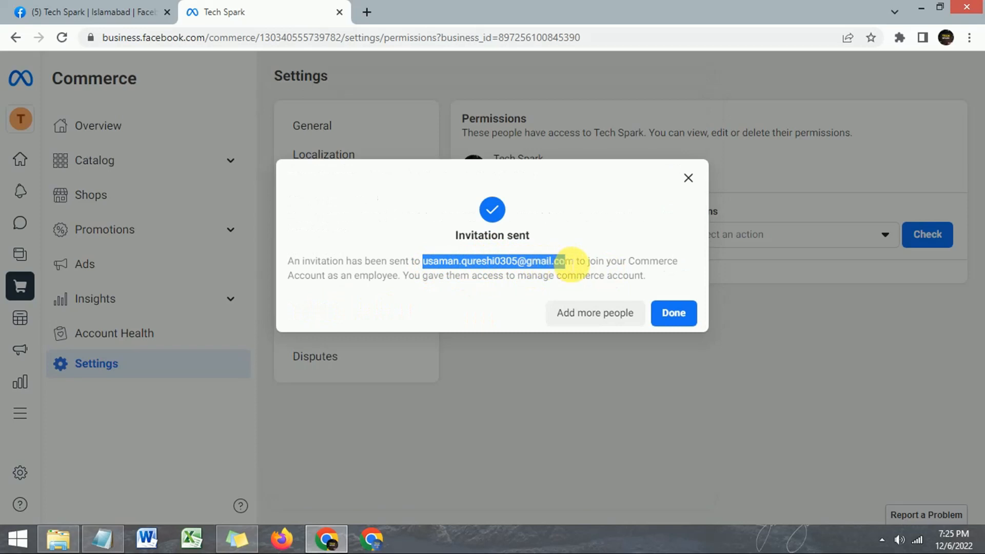
{"action": "left_click", "coordinate": [674, 319]}
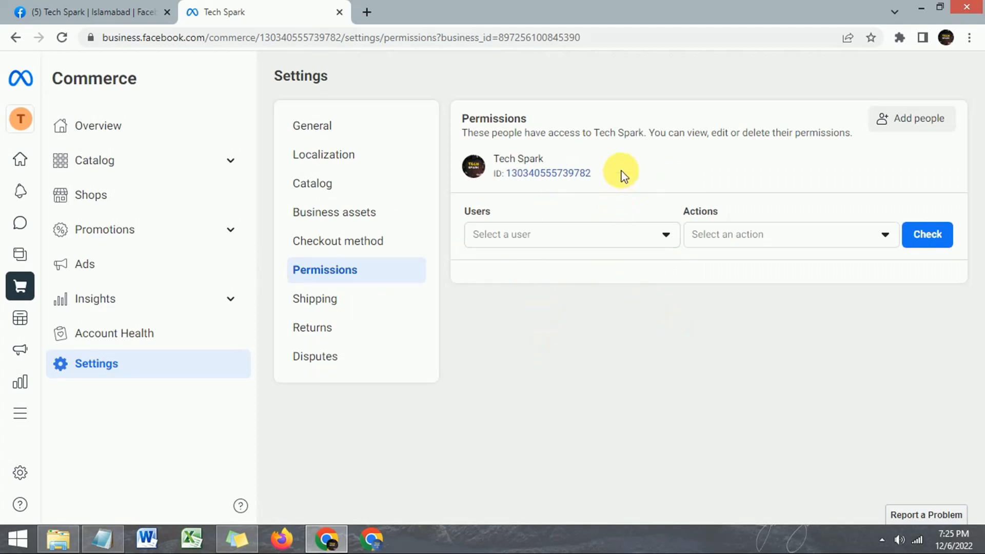
Show the Catalog Items page listing the 9 items, such as Best Gaming Laptop.
{"action": "double_click", "coordinate": [467, 118]}
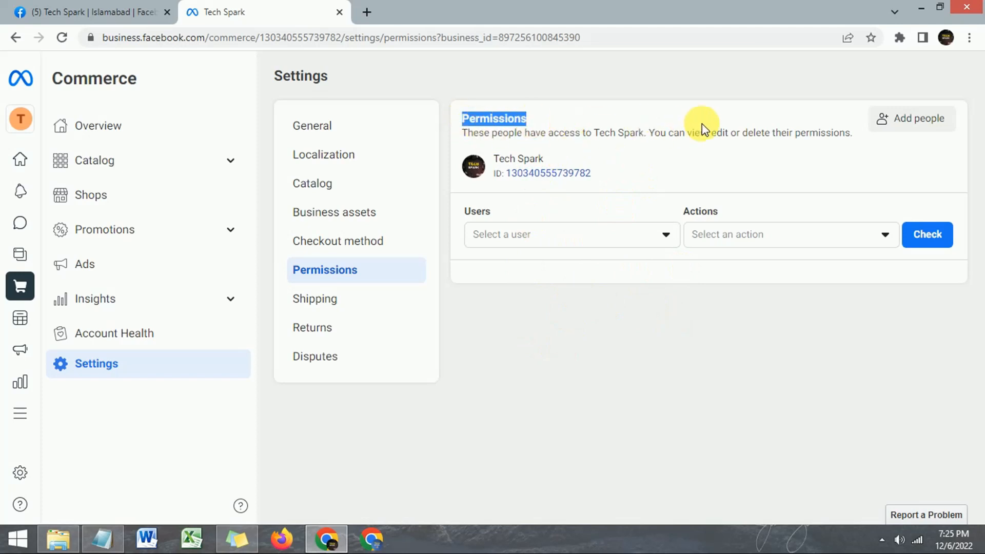
{"action": "left_click_drag", "start_coordinate": [701, 129], "coordinate": [856, 138]}
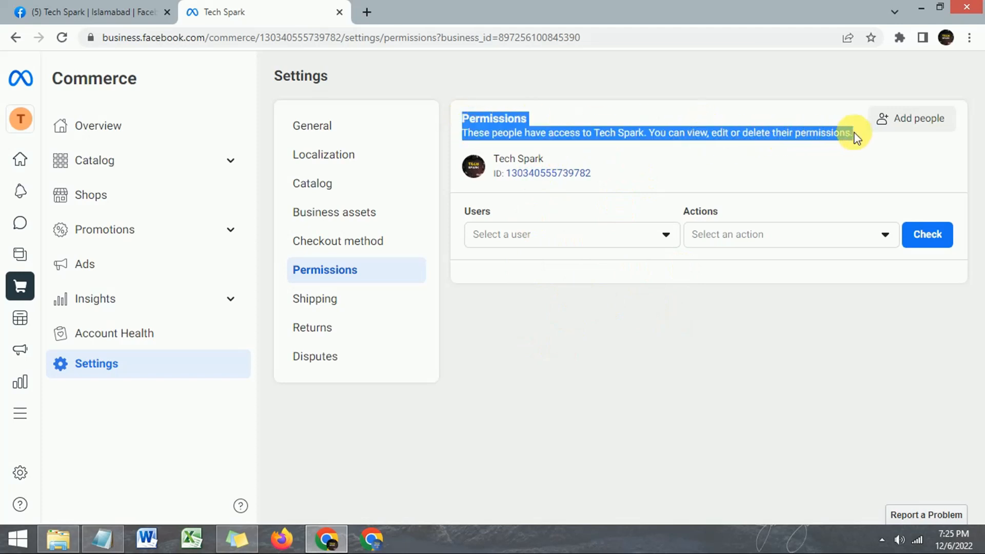
{"action": "left_click", "coordinate": [708, 136]}
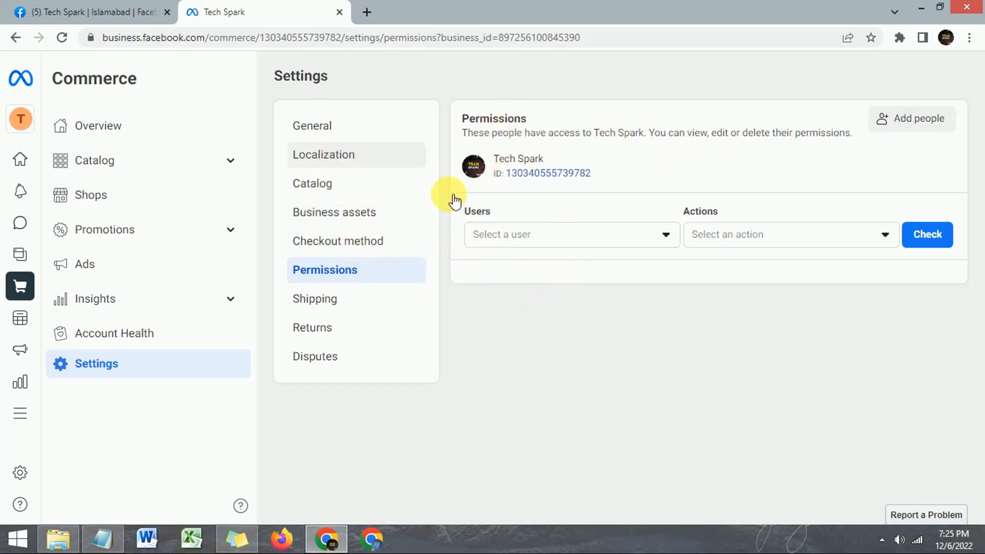
{"action": "left_click", "coordinate": [121, 163]}
{"action": "left_click", "coordinate": [116, 201]}
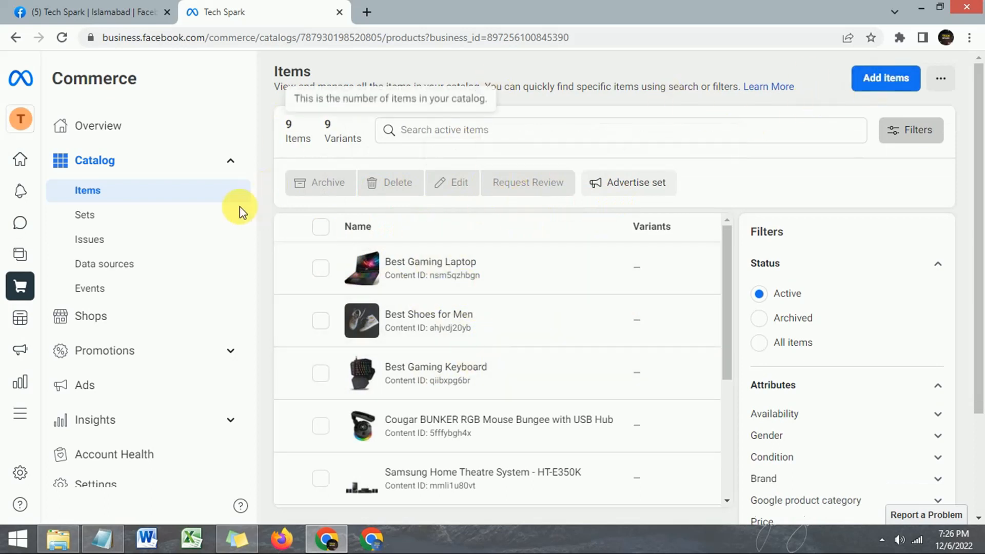
Reopen Permissions settings, start Add people, then close the Invite people dialog without inviting.
{"action": "left_click", "coordinate": [94, 482]}
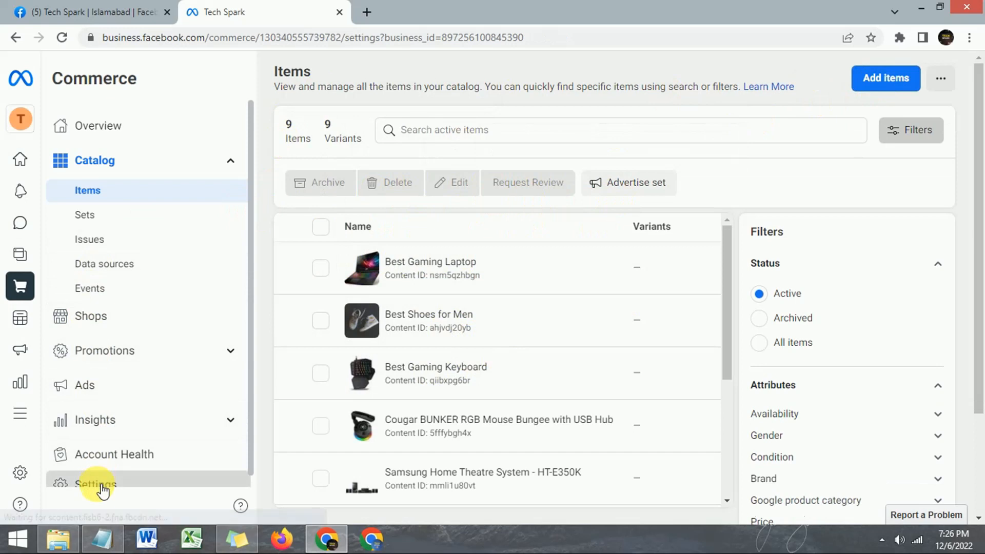
{"action": "left_click", "coordinate": [331, 275]}
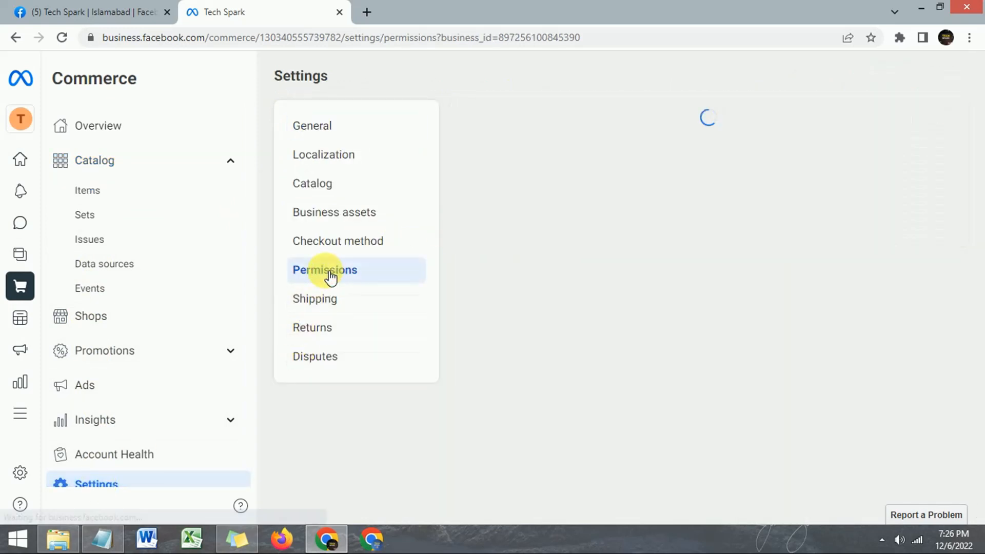
{"action": "left_click", "coordinate": [916, 125]}
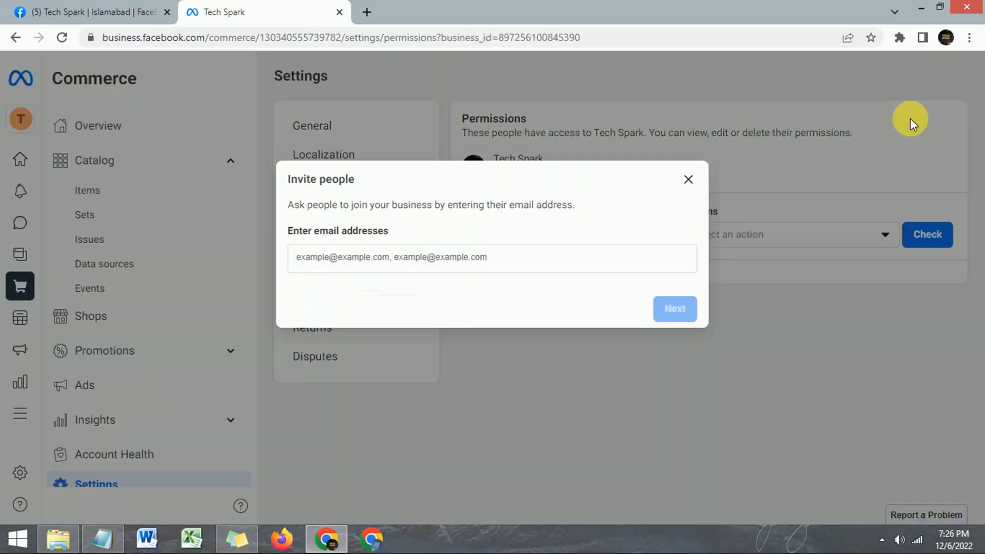
{"action": "left_click", "coordinate": [379, 262]}
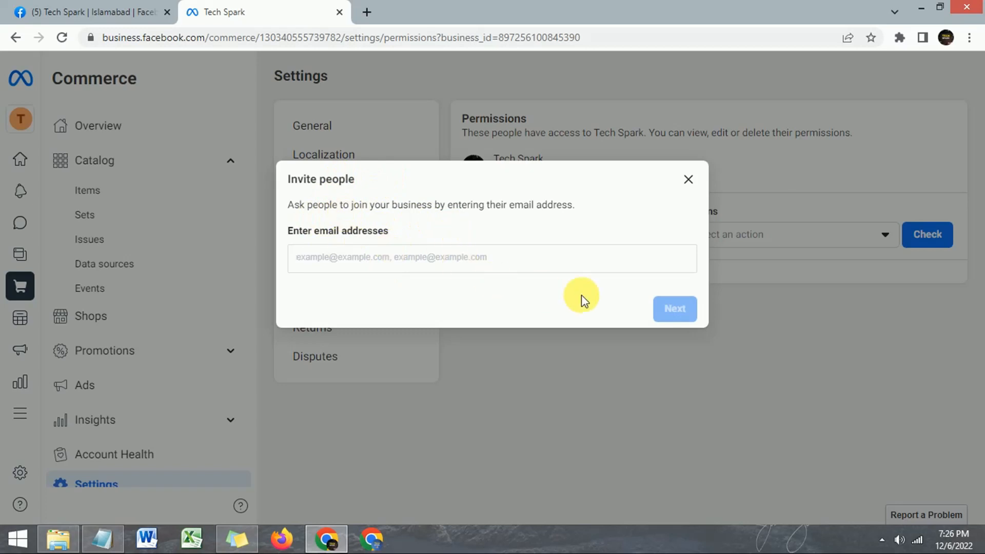
{"action": "left_click", "coordinate": [688, 179]}
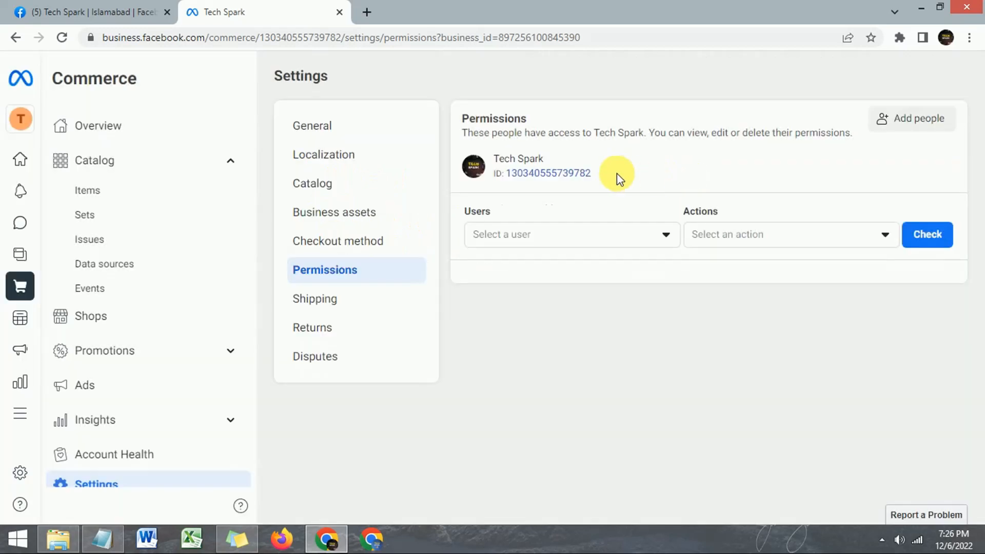